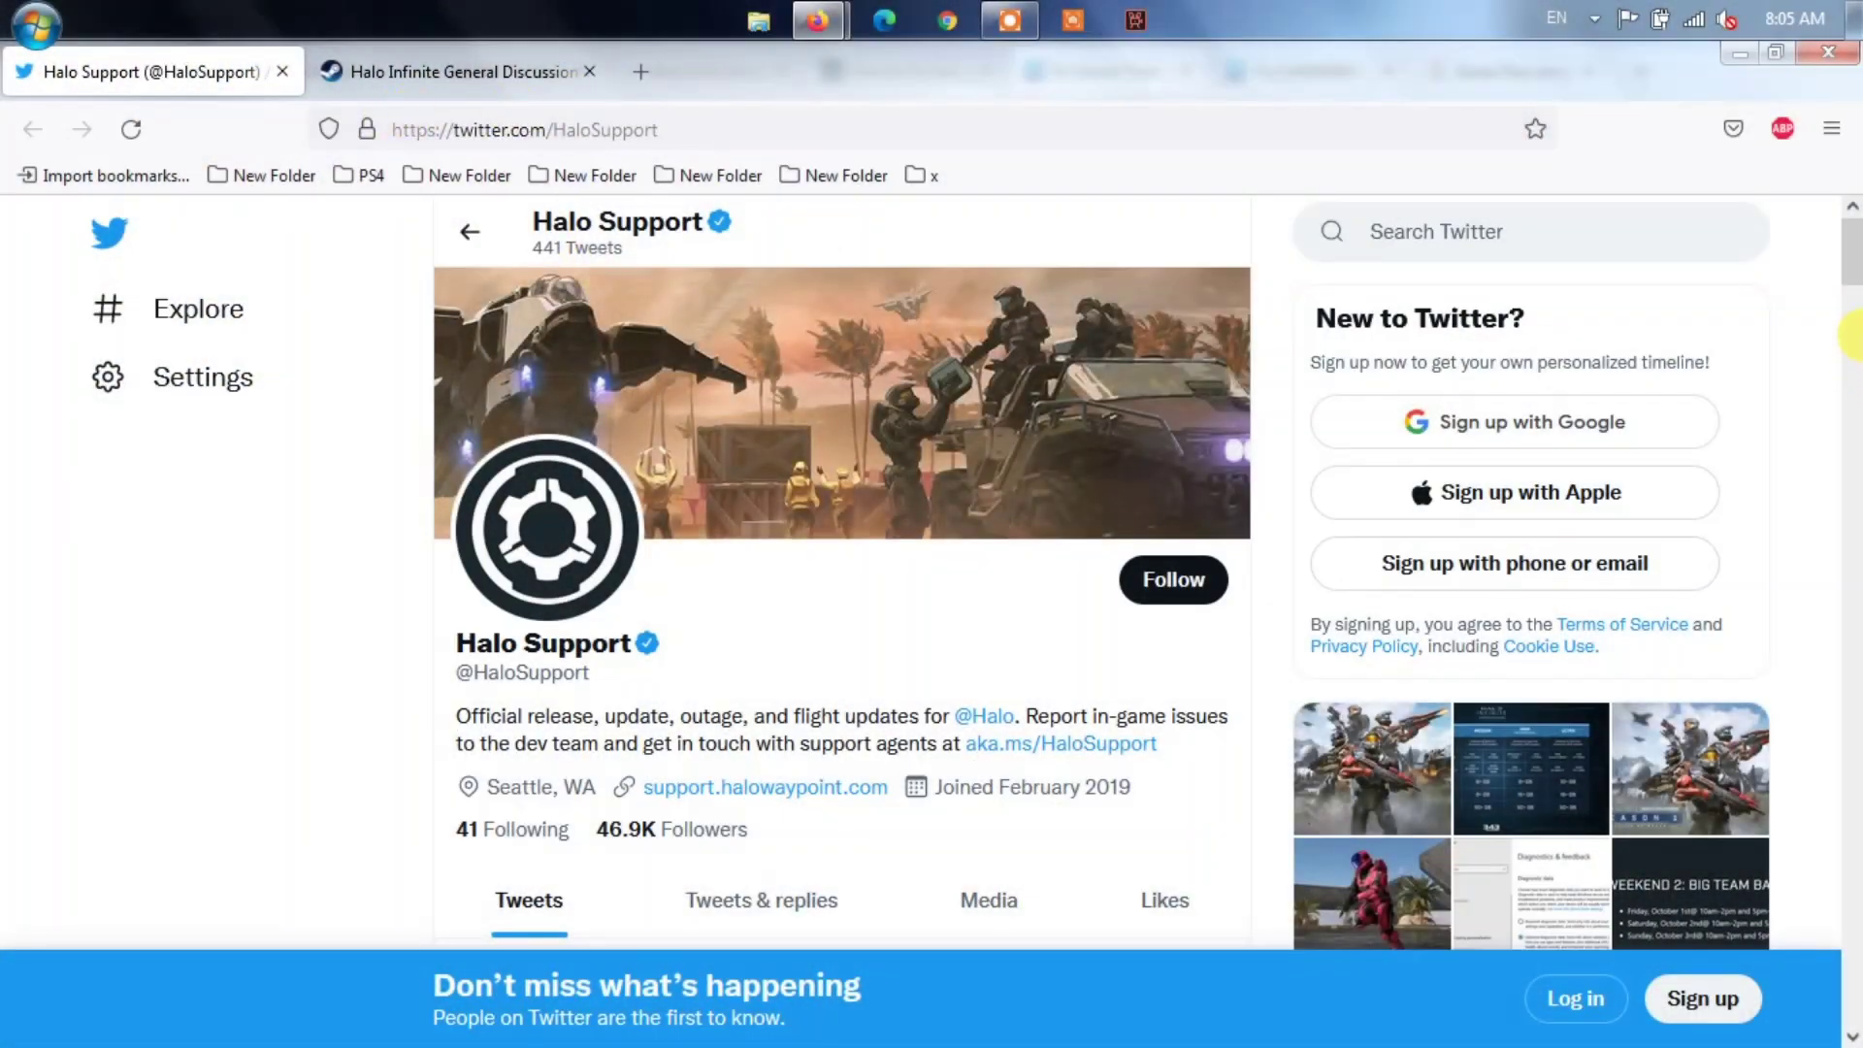
scroll(1848, 277, "down", 2)
scroll(1848, 276, "down", 1)
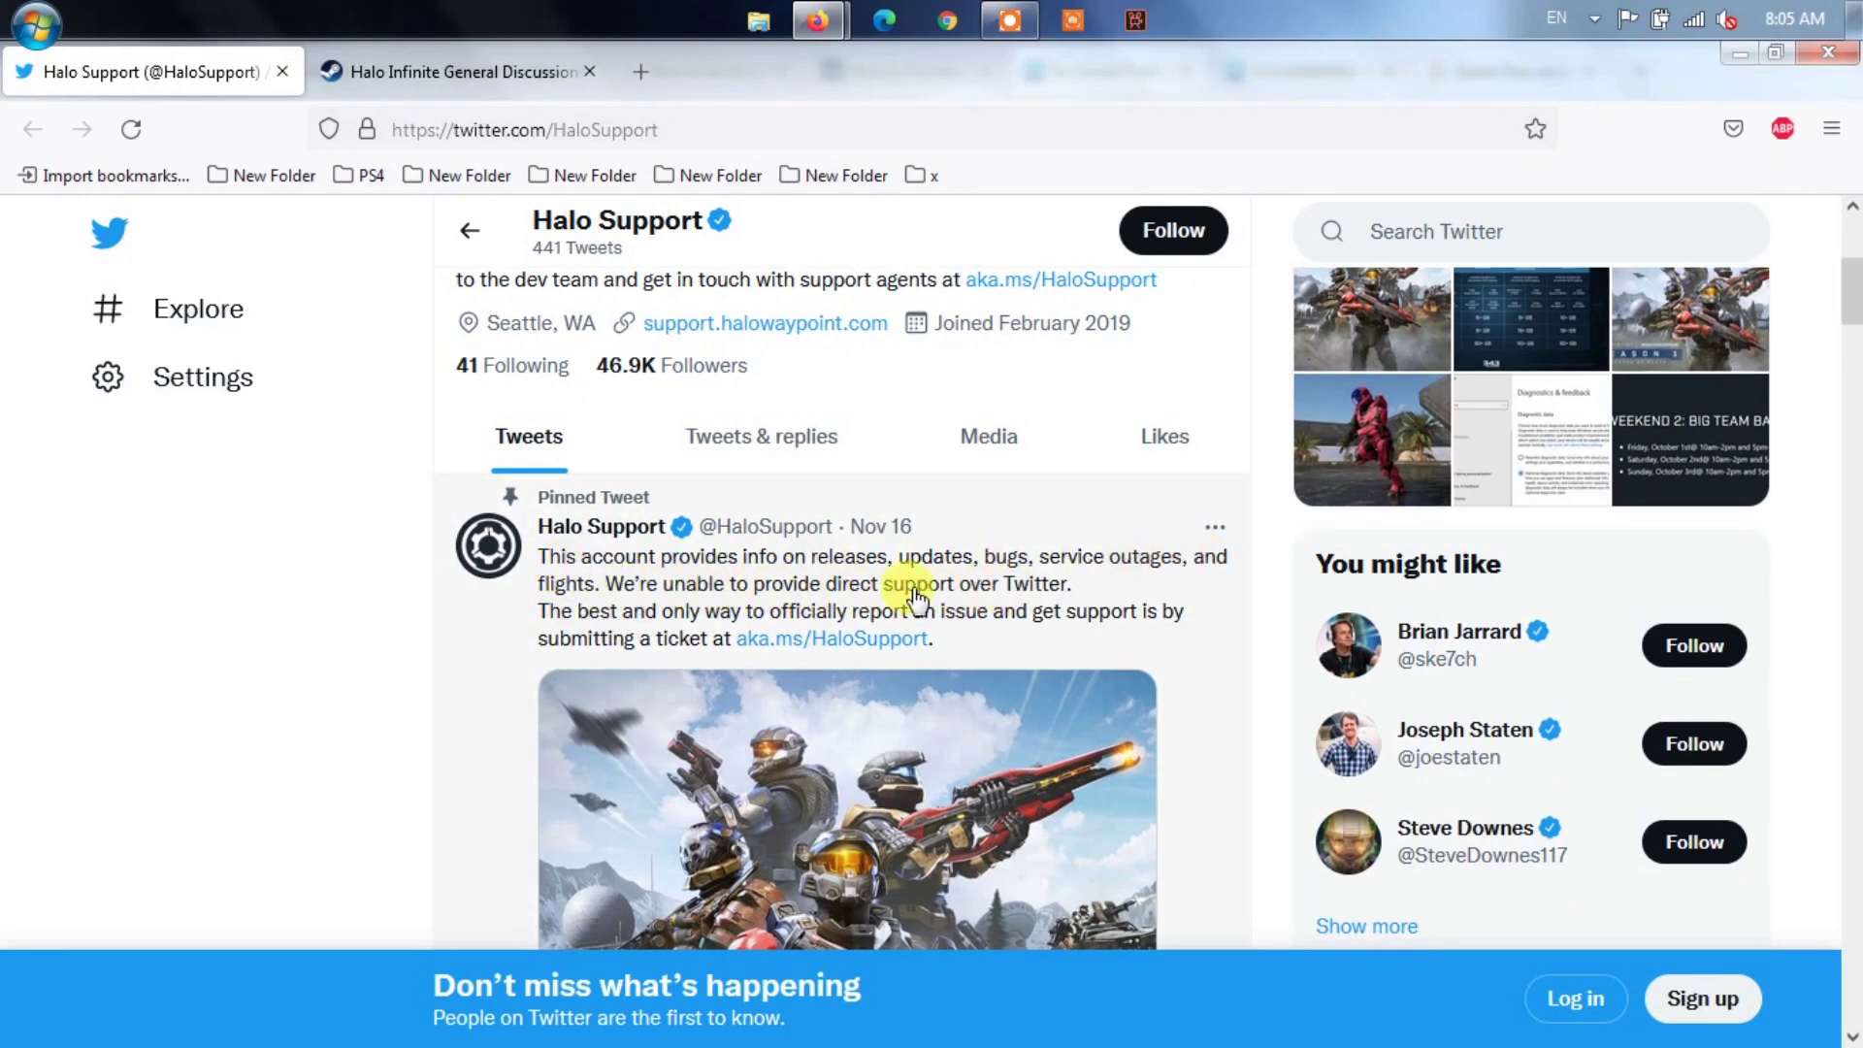
mouse_move(1853, 291)
left_mouse_down()
mouse_move(1852, 524)
mouse_move(1852, 234)
left_mouse_up()
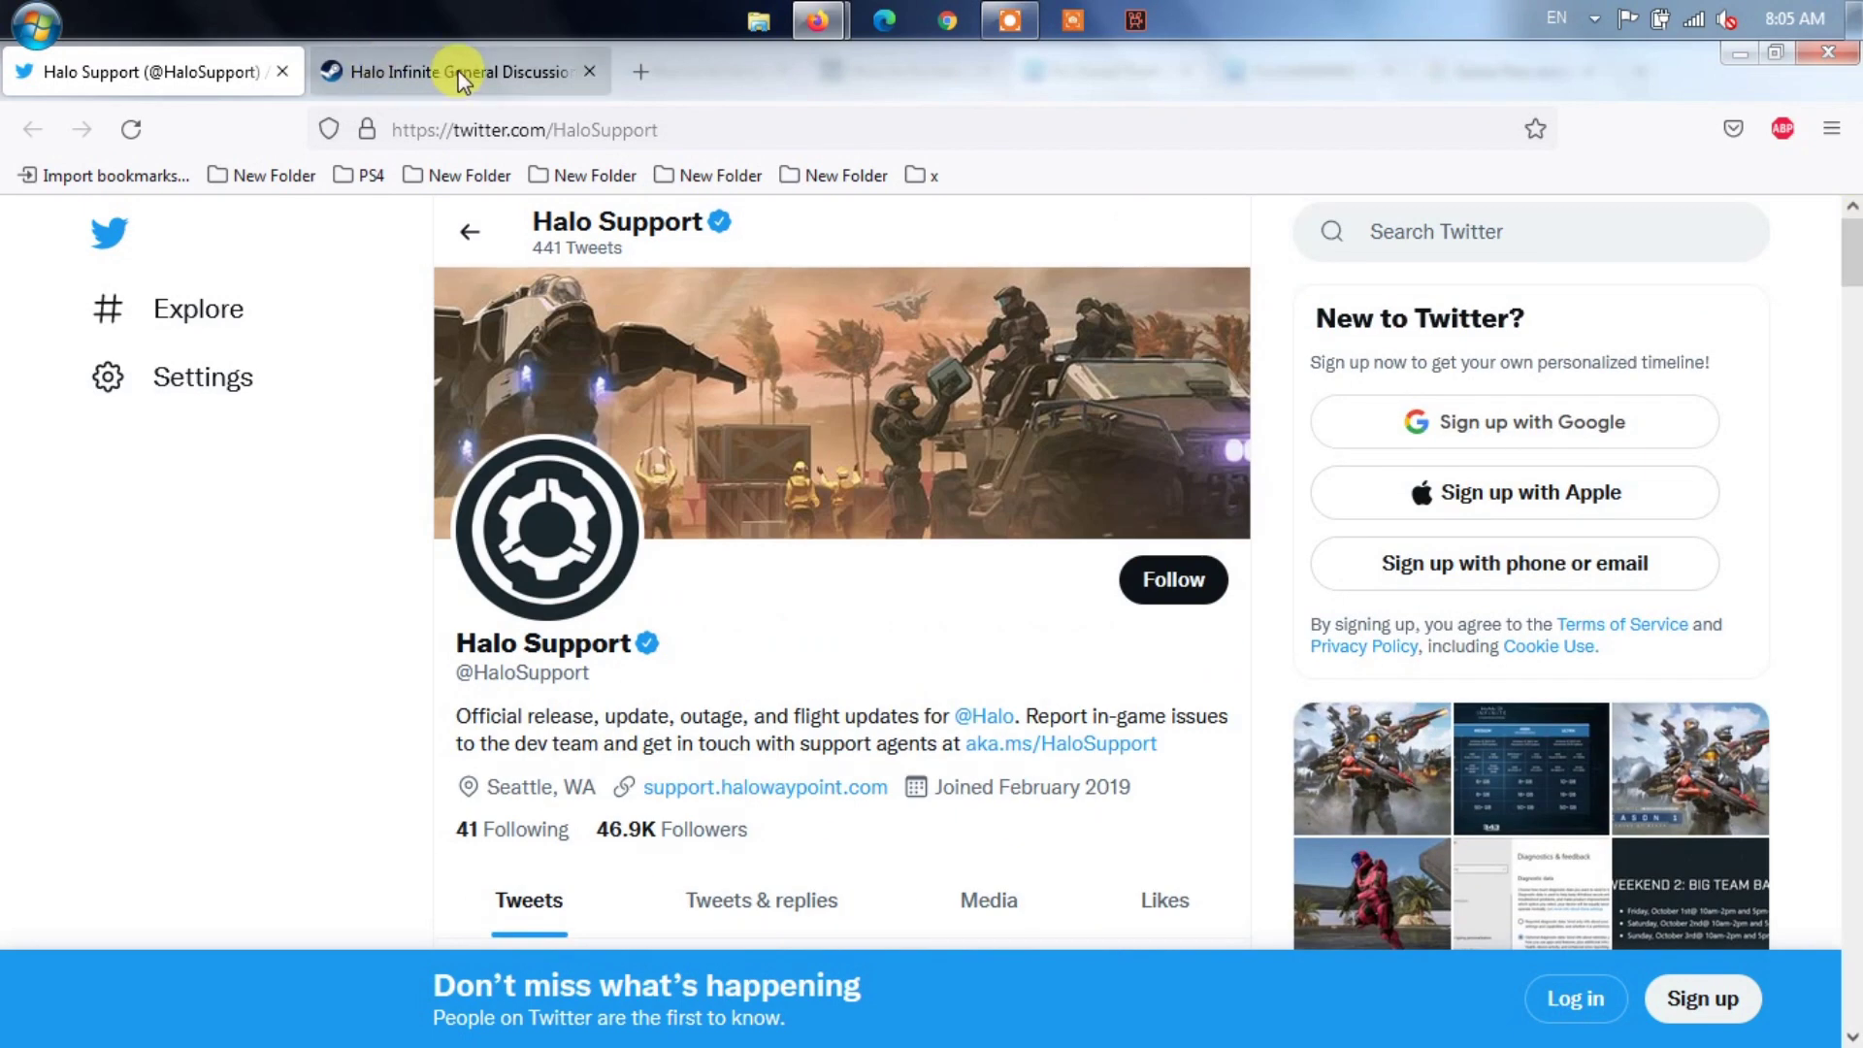
left_click(463, 70)
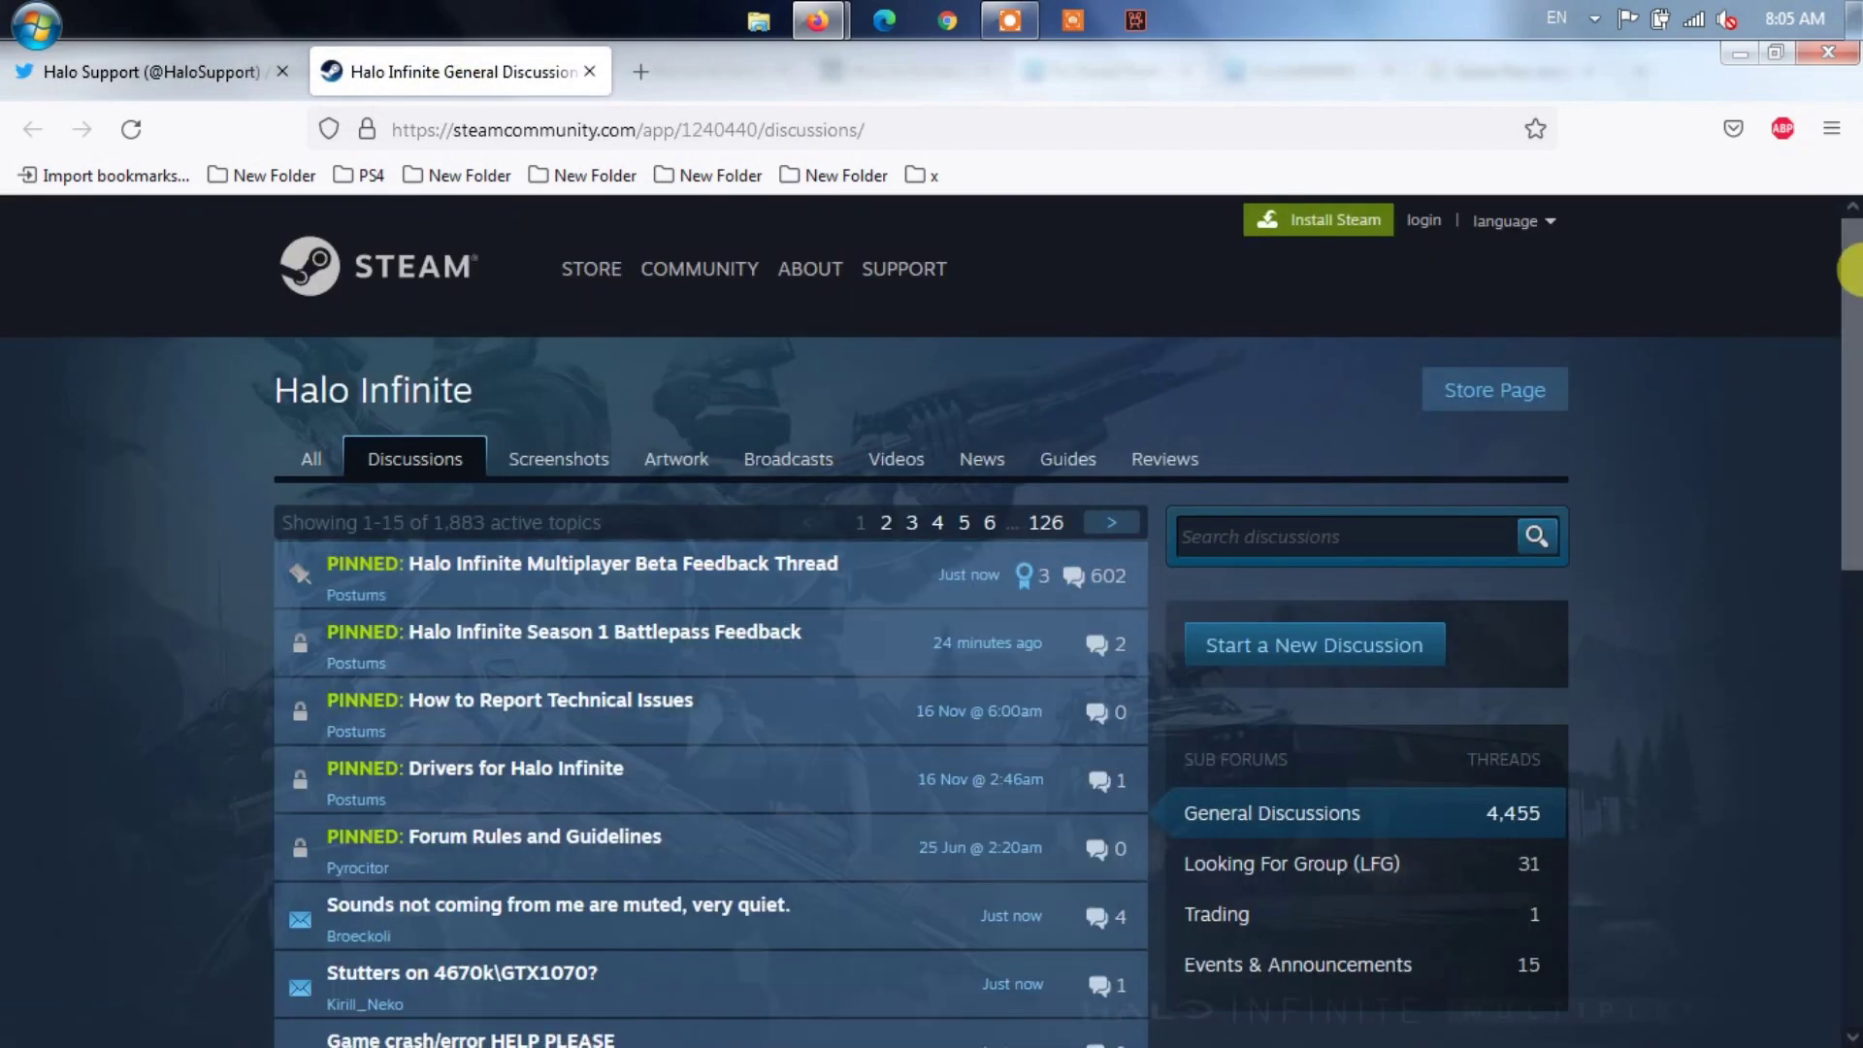
left_click_drag(1852, 269, 1830, 341)
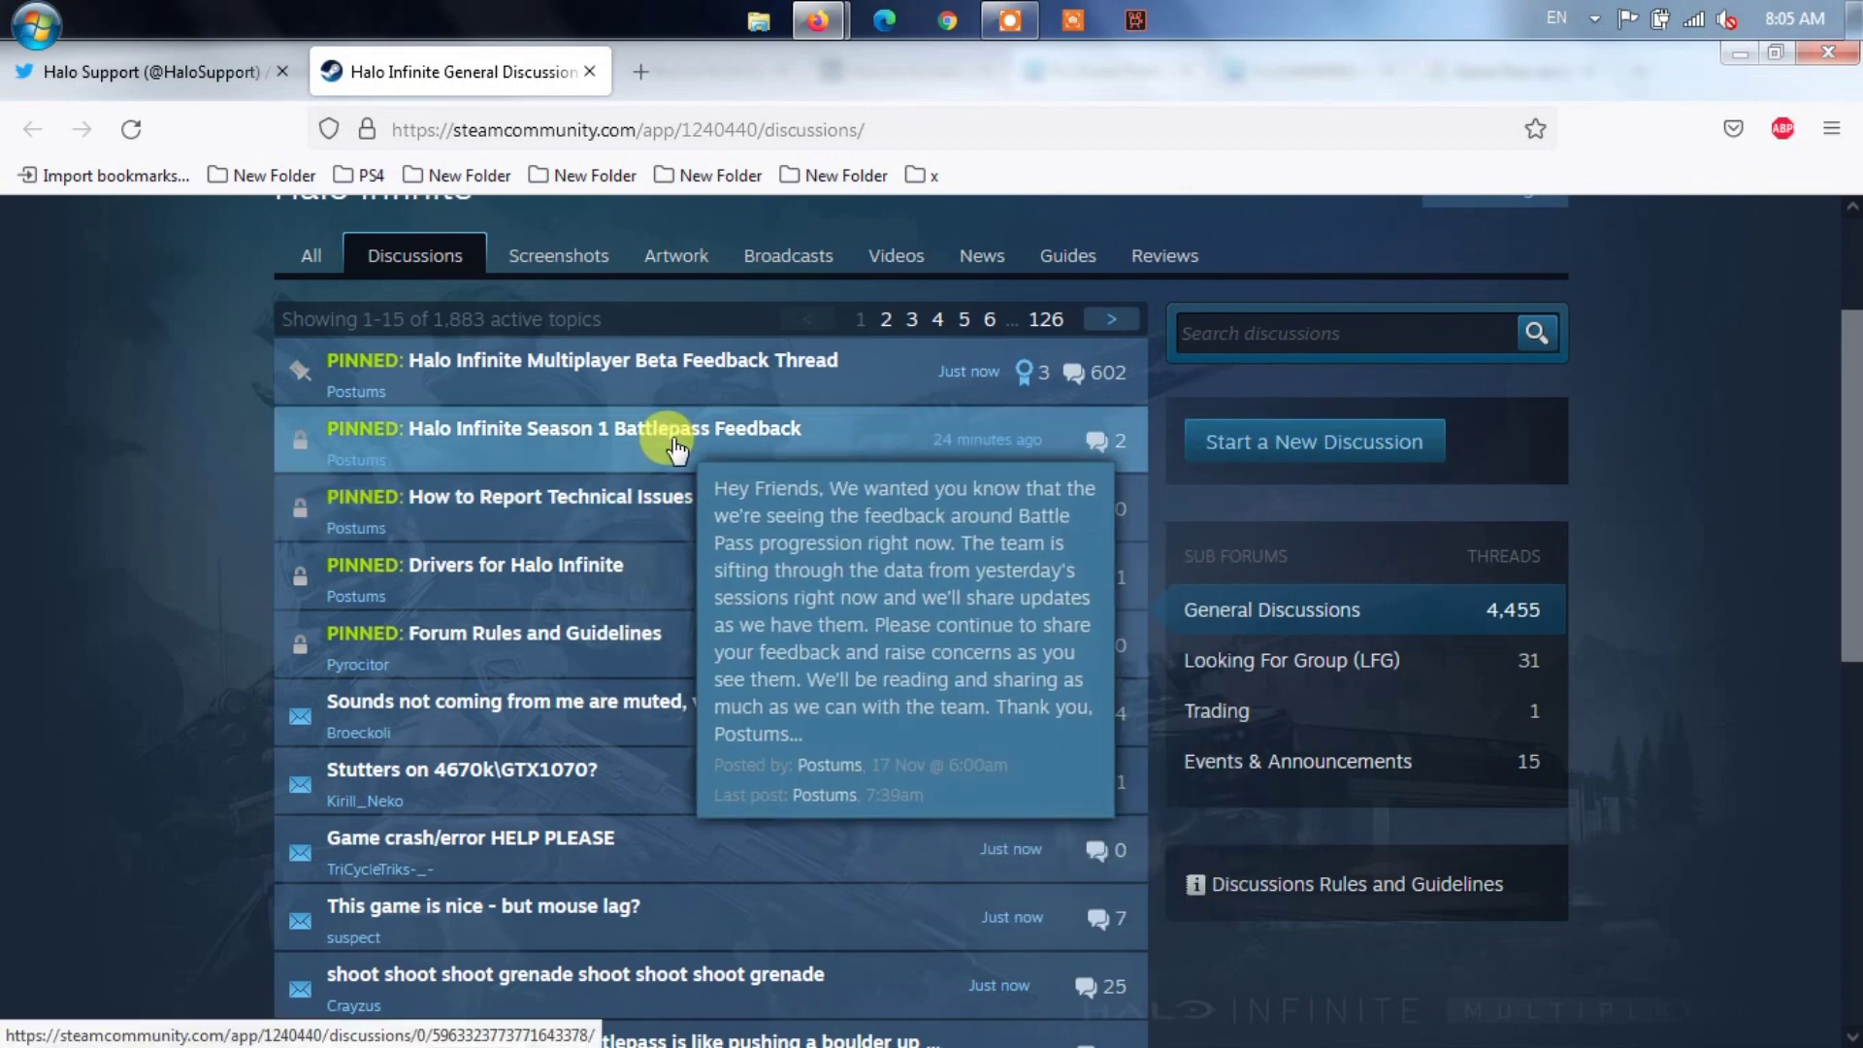